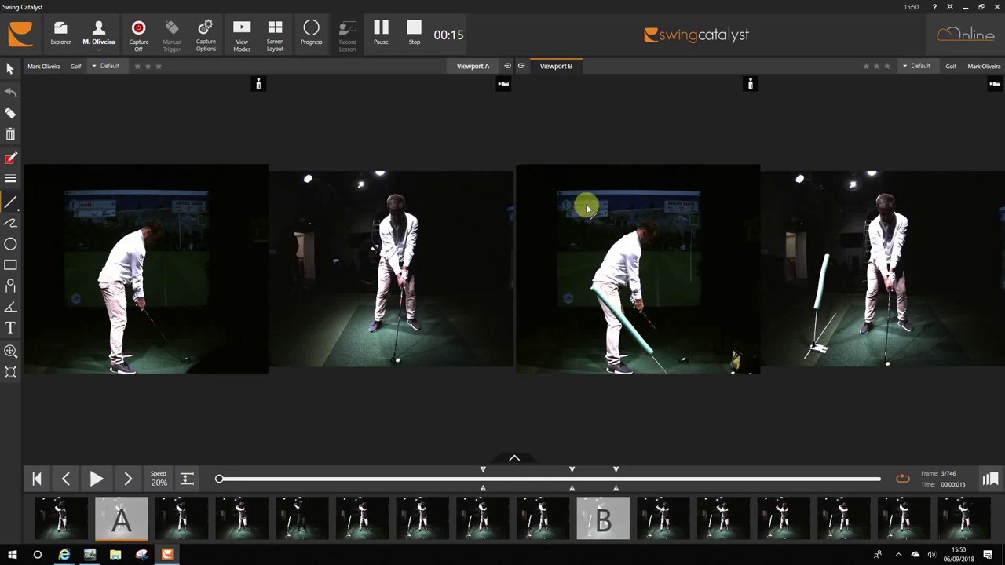
Draw a red dashed line along golfer B's club shaft from the top of the frame to the ball
mouse_move(585, 212)
mouse_down()
mouse_move(607, 280)
mouse_move(658, 338)
mouse_up()
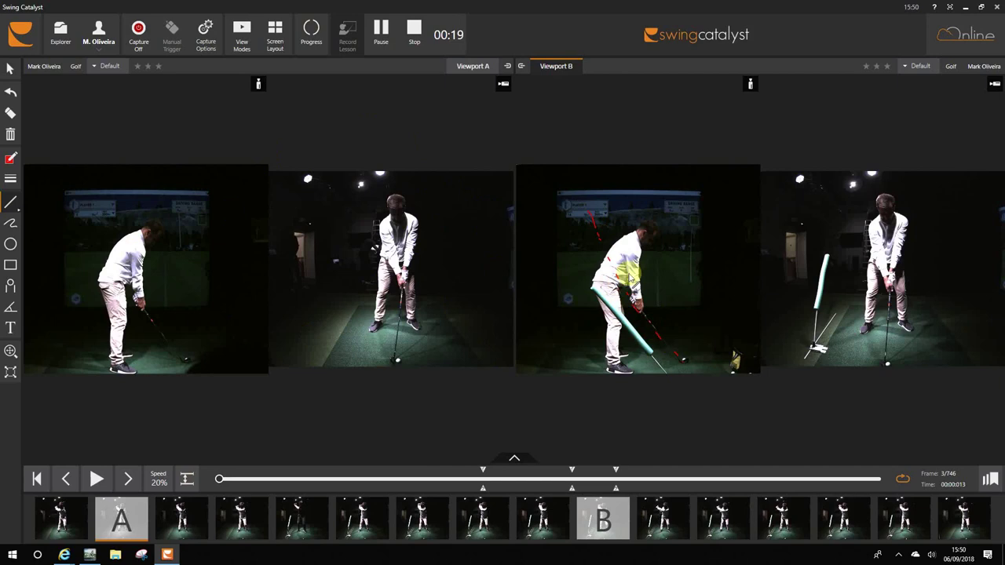
click(612, 212)
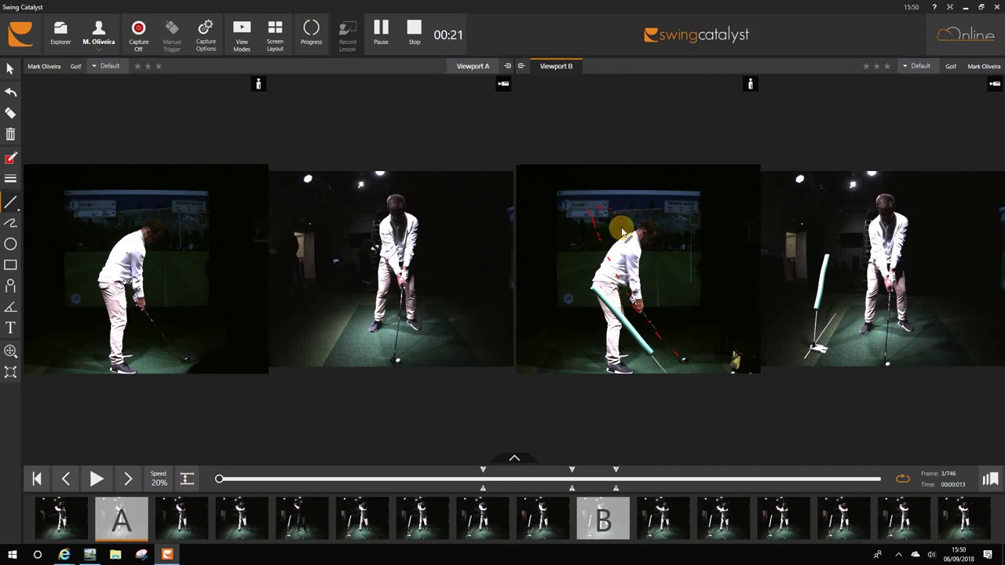
Clear Viewport B's drawings and advance Viewport A's swing along the timeline to the downswing
click(14, 136)
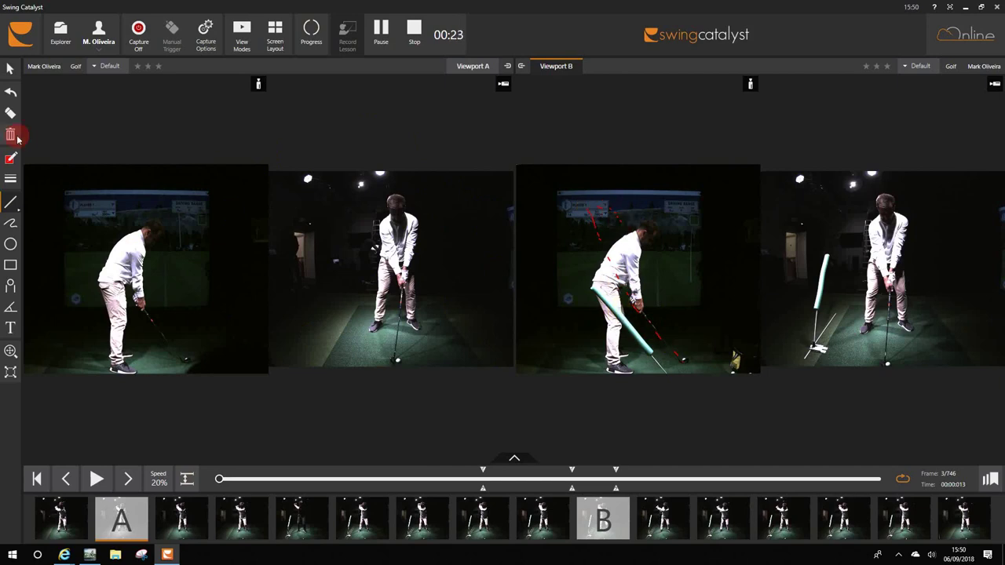
click(473, 63)
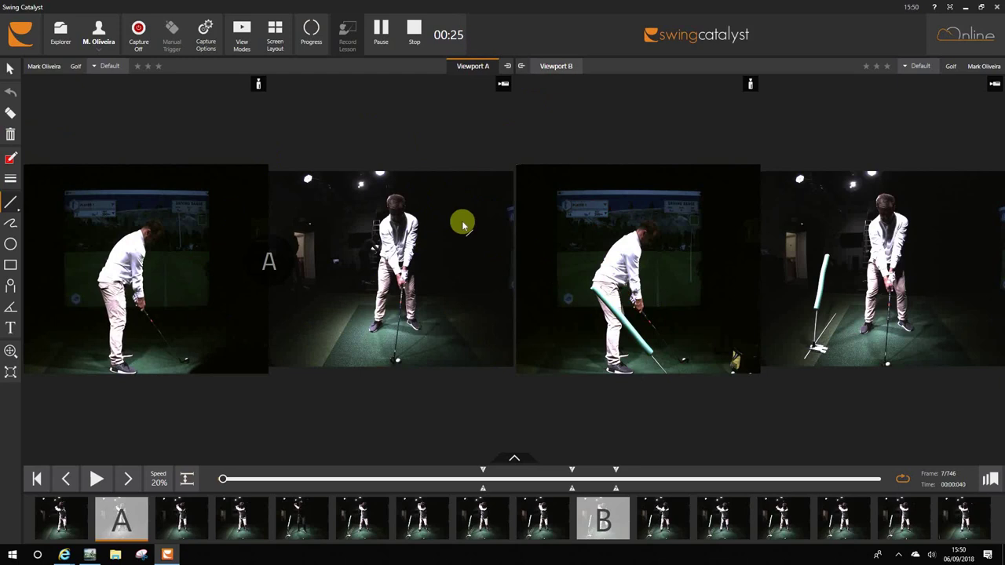
drag(223, 478, 545, 493)
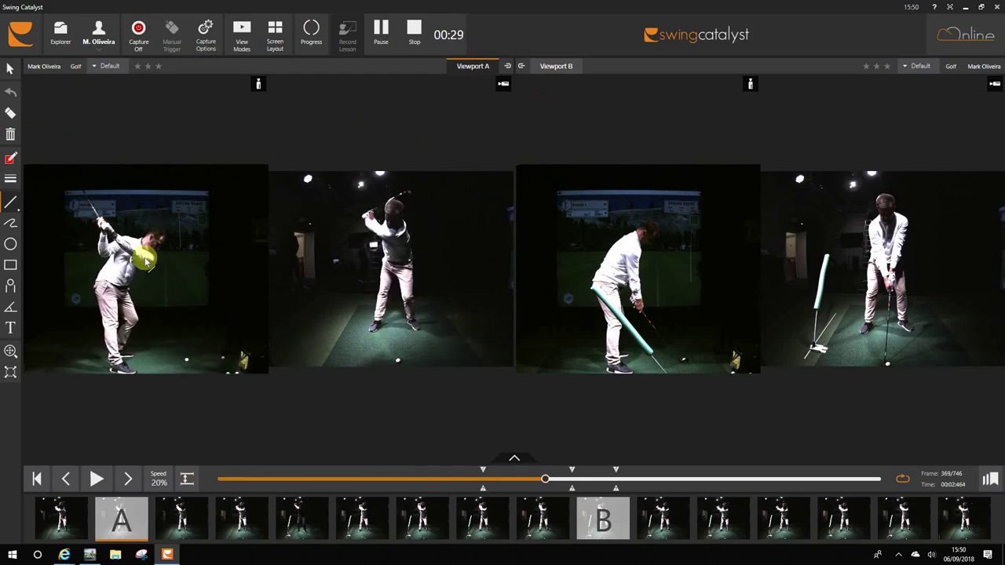
Draw test red lines along golfer A's club shaft and from the hands, then clear them
drag(146, 262, 96, 223)
scroll(167, 318, down, 9)
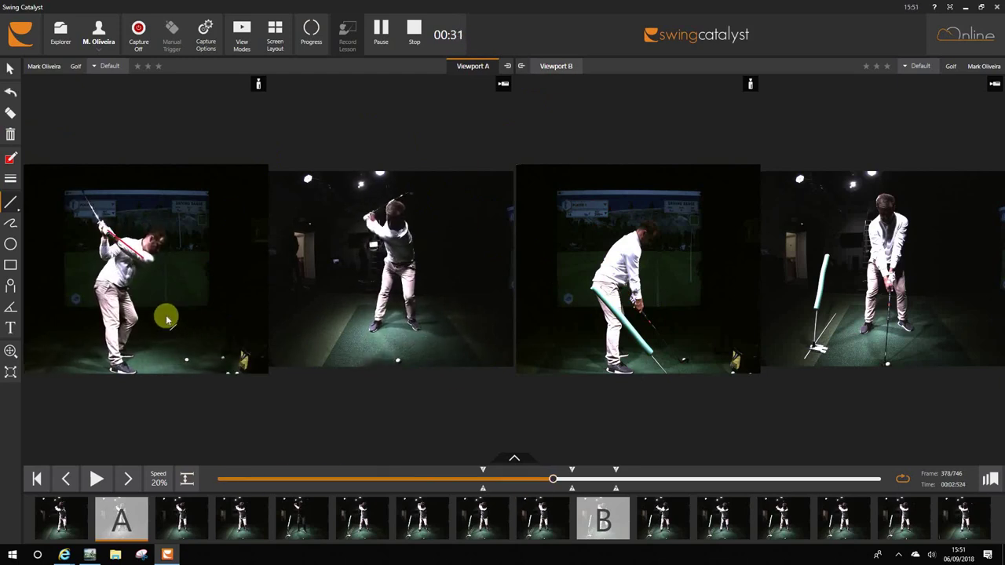
scroll(166, 317, down, 16)
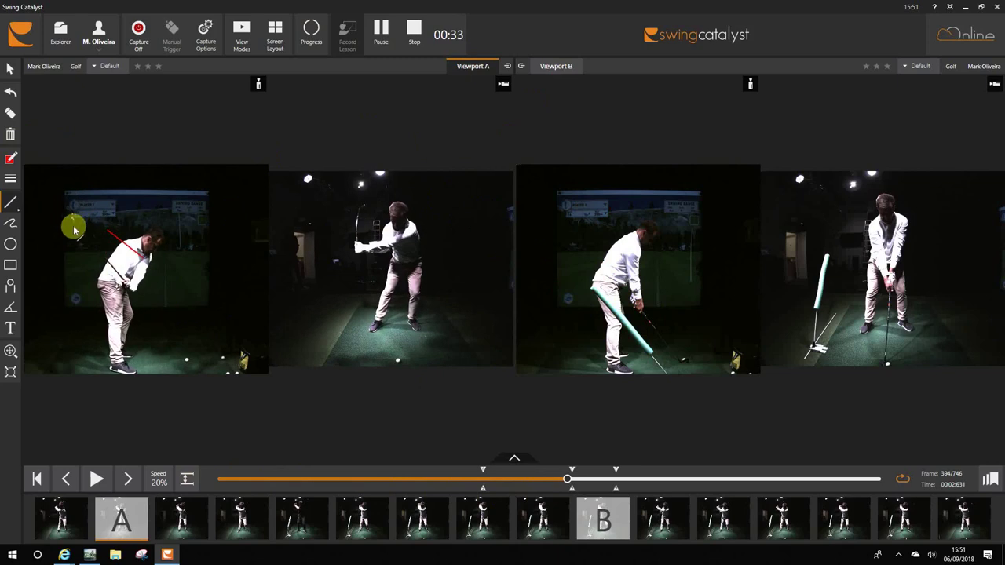
scroll(72, 267, down, 4)
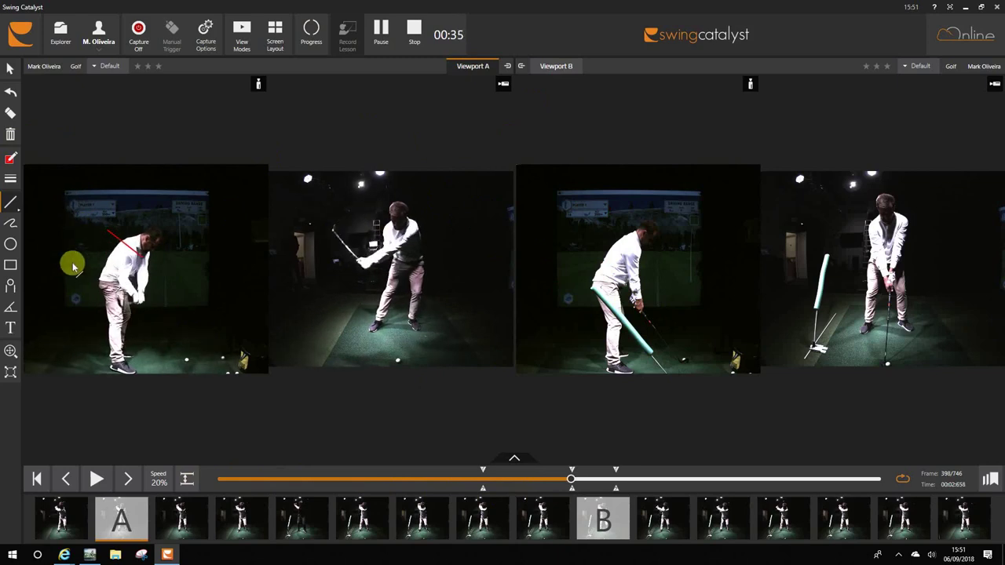
drag(122, 306, 225, 265)
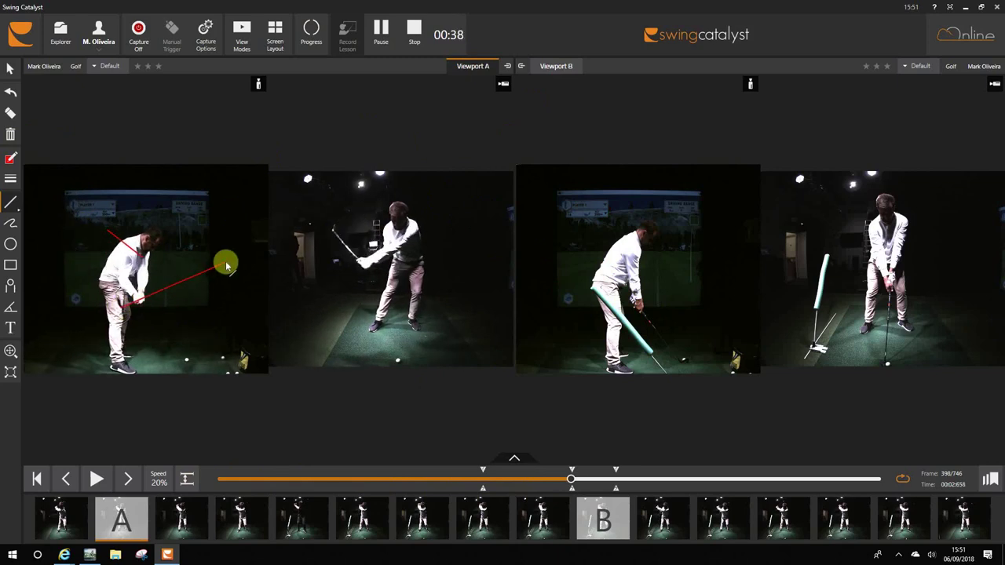
click(10, 134)
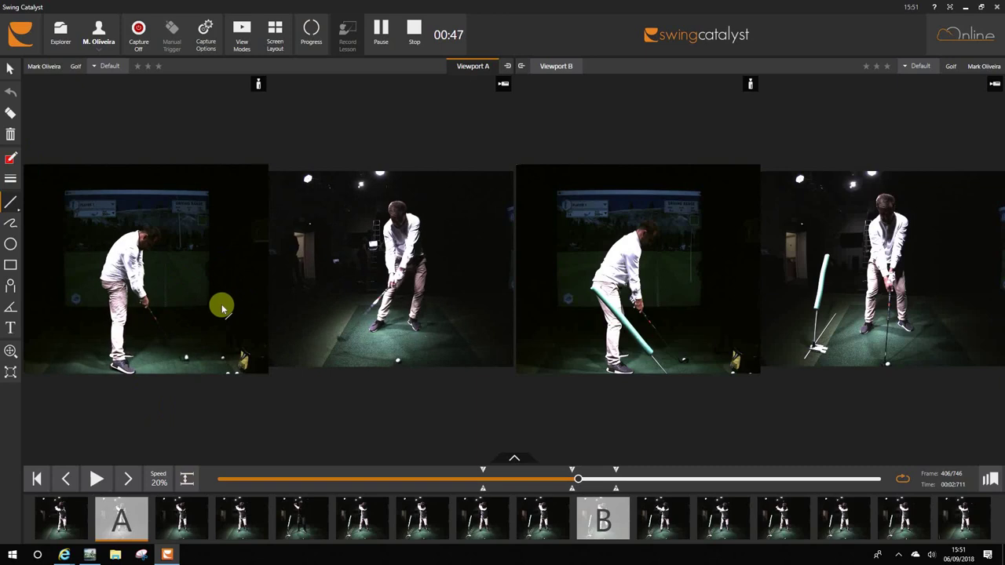
Draw a spine line on golfer A, then a club-path line and two opposing red arrows on golfer B
drag(135, 249, 161, 197)
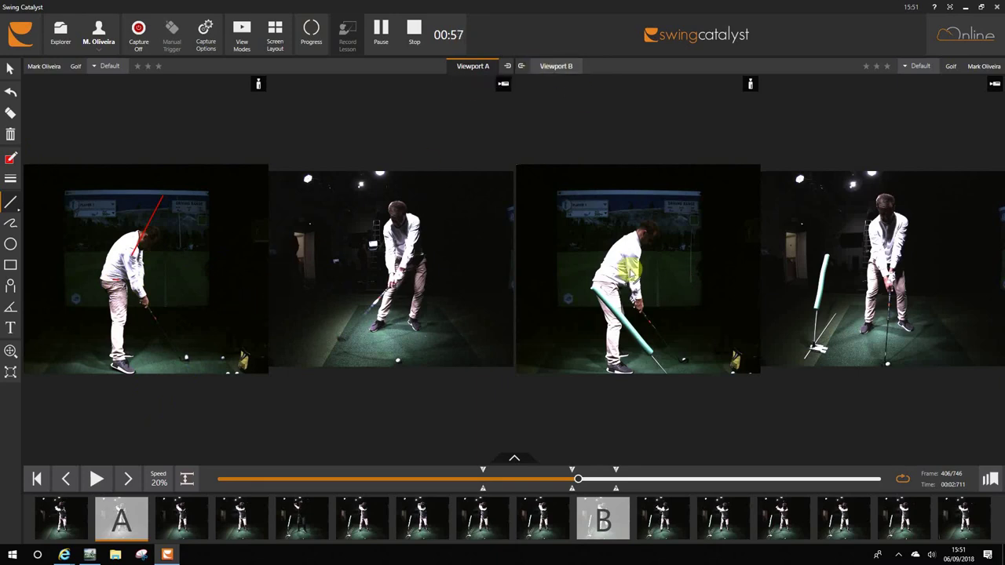
drag(603, 225, 671, 359)
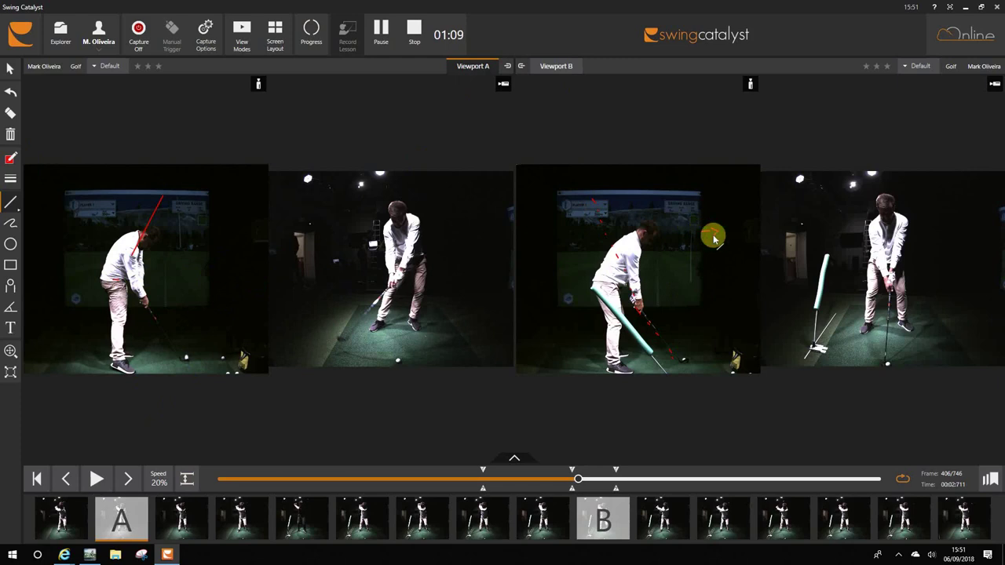
drag(703, 232, 716, 231)
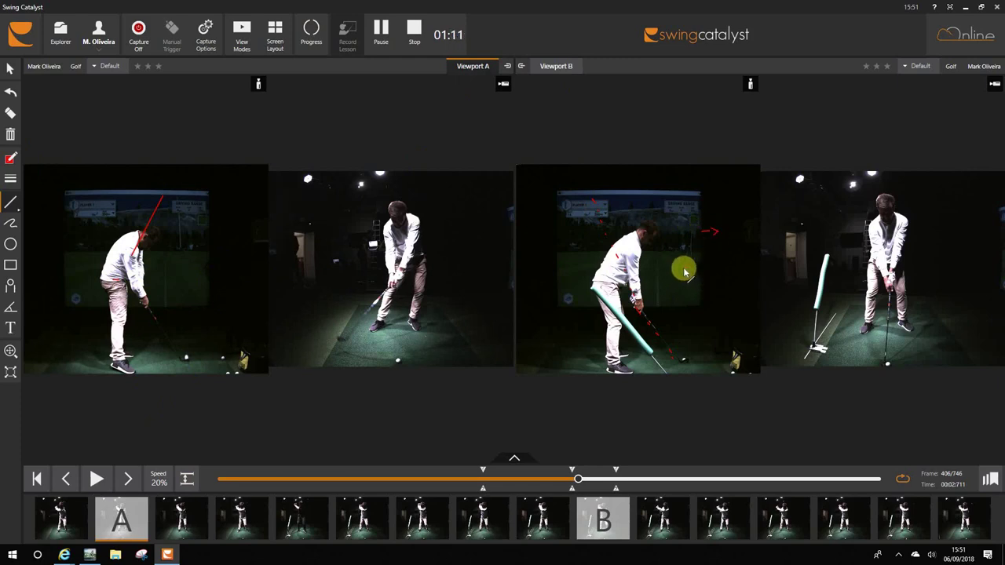
drag(688, 273, 679, 270)
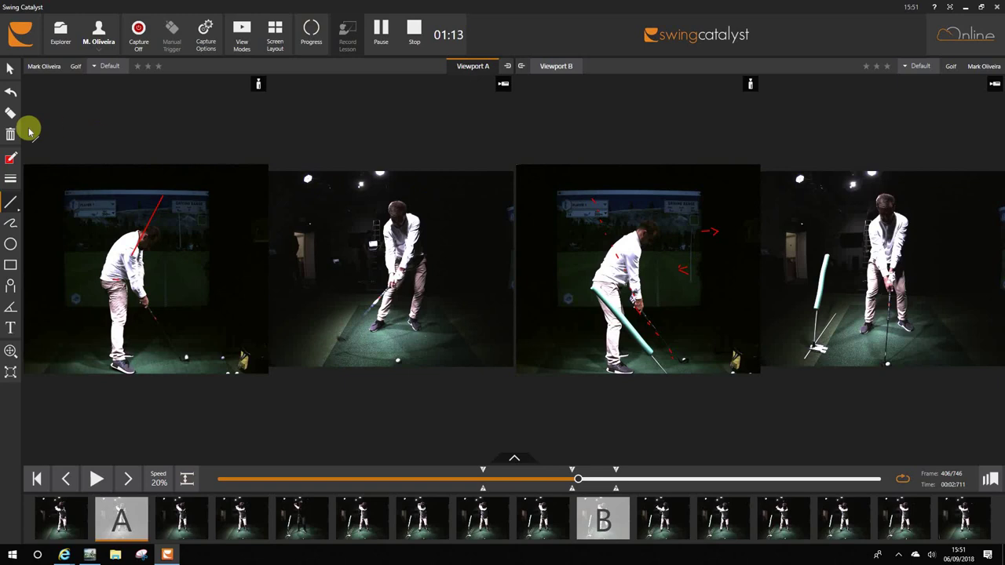
Clear all drawings and draw a red line along the club in the right-hand video
click(12, 136)
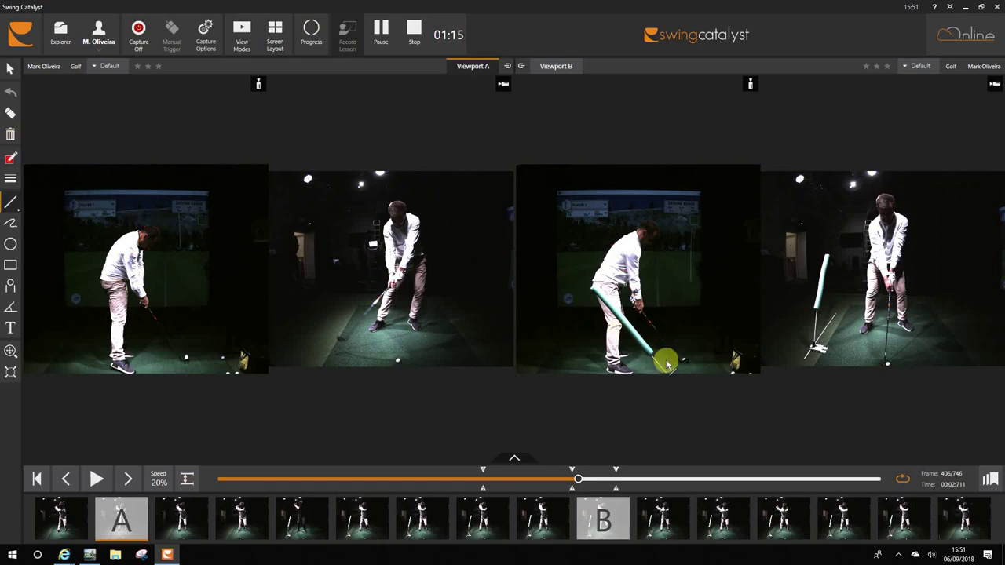
drag(585, 295, 668, 373)
drag(578, 476, 542, 483)
Draw shoulder-to-hands red lines on golfers B and A, then clear both viewports
click(563, 68)
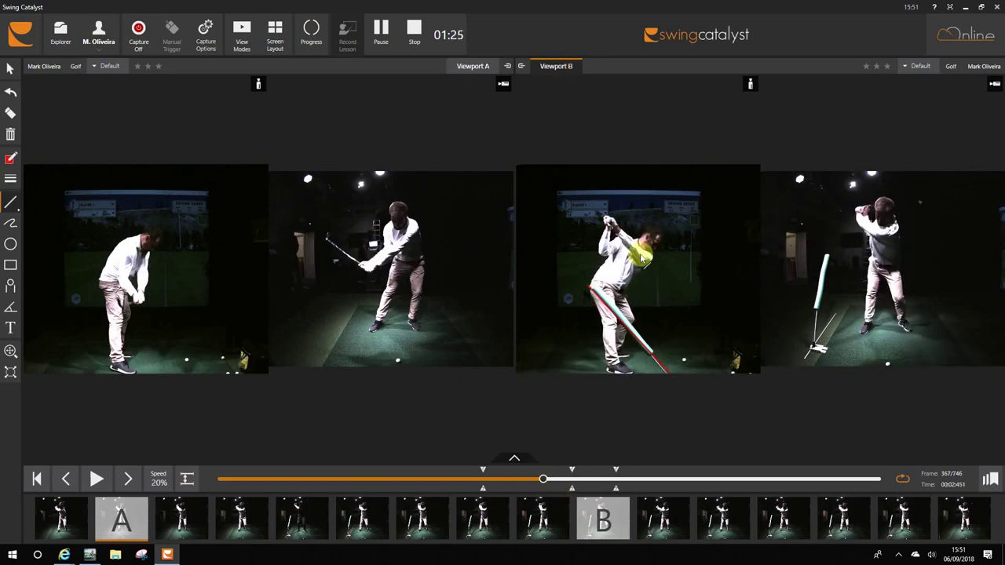
drag(643, 258, 600, 213)
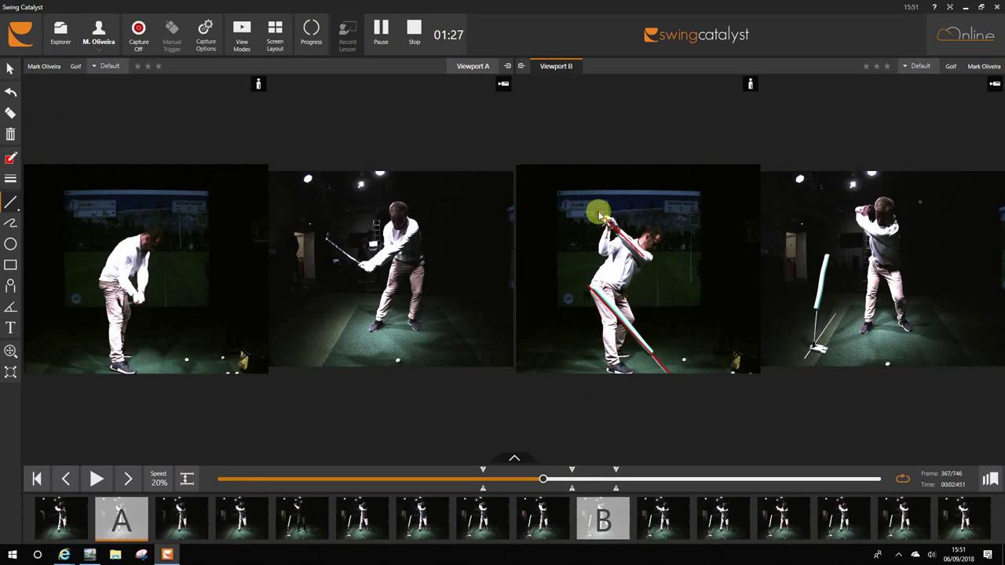
click(471, 66)
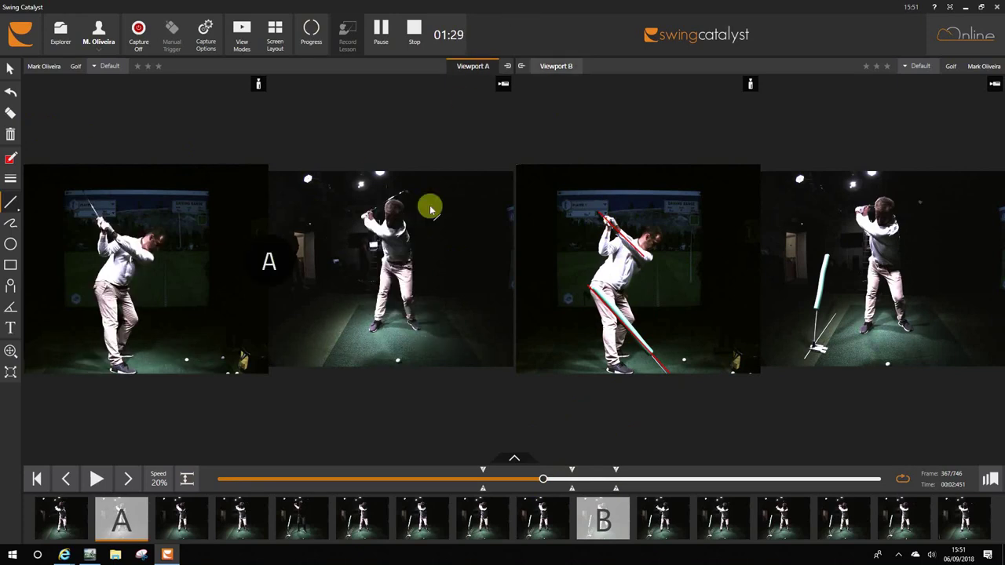
mouse_move(156, 262)
mouse_down()
mouse_move(102, 223)
mouse_move(82, 193)
mouse_up()
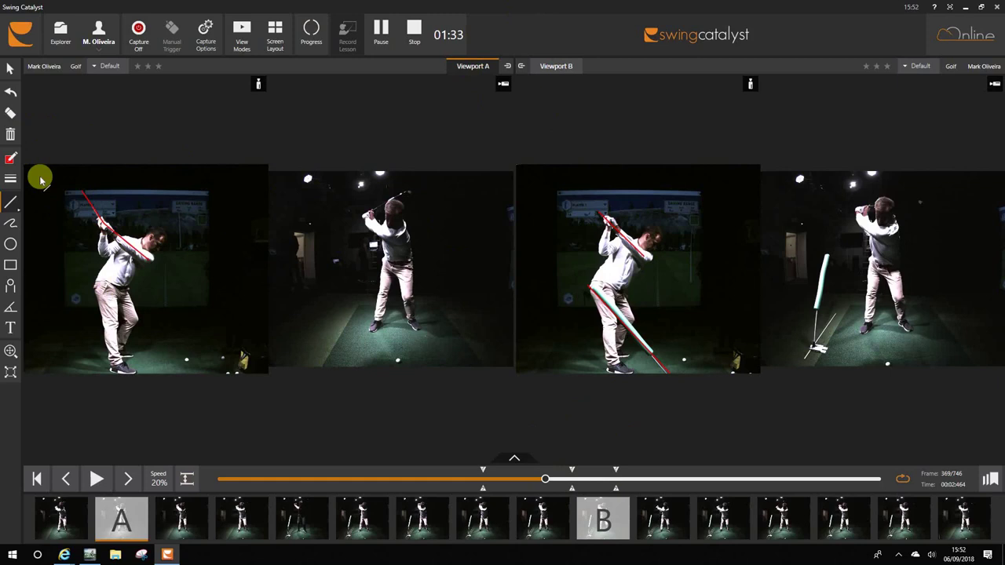
click(10, 137)
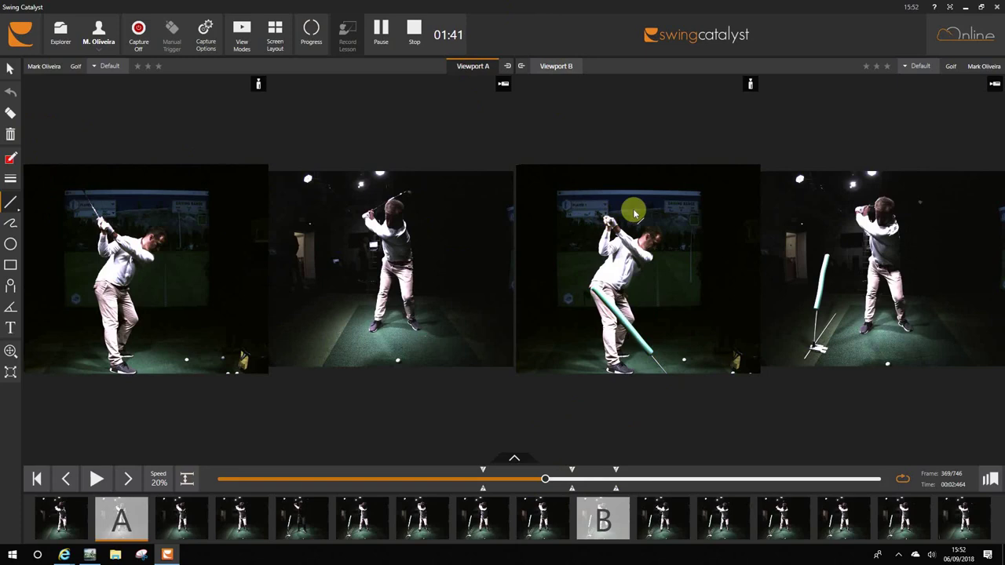
Step Viewport B a few frames forward, draw a red club-plane line over golfer B, then delete it
scroll(409, 246, down, 10)
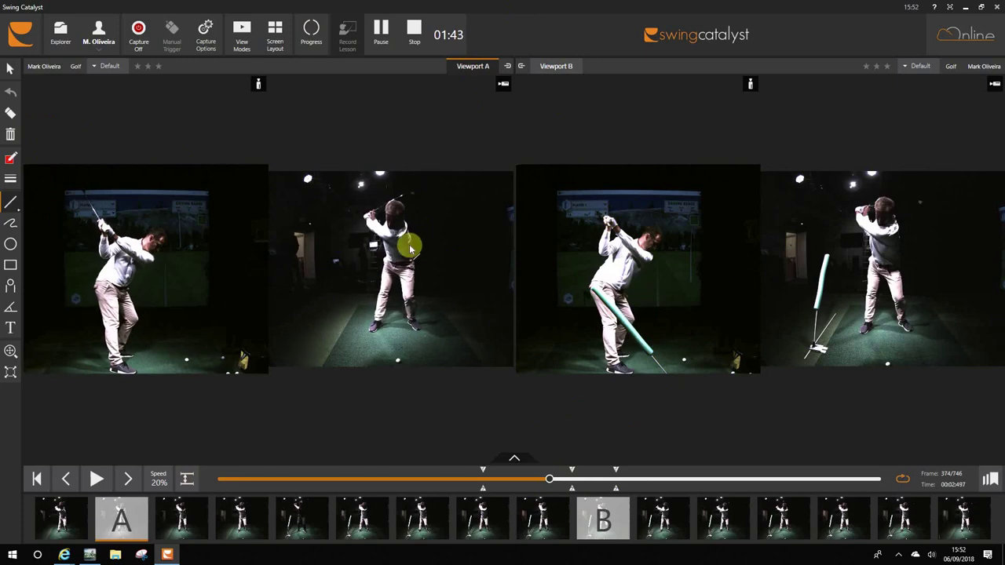
click(556, 66)
scroll(578, 211, down, 2)
scroll(585, 220, down, 2)
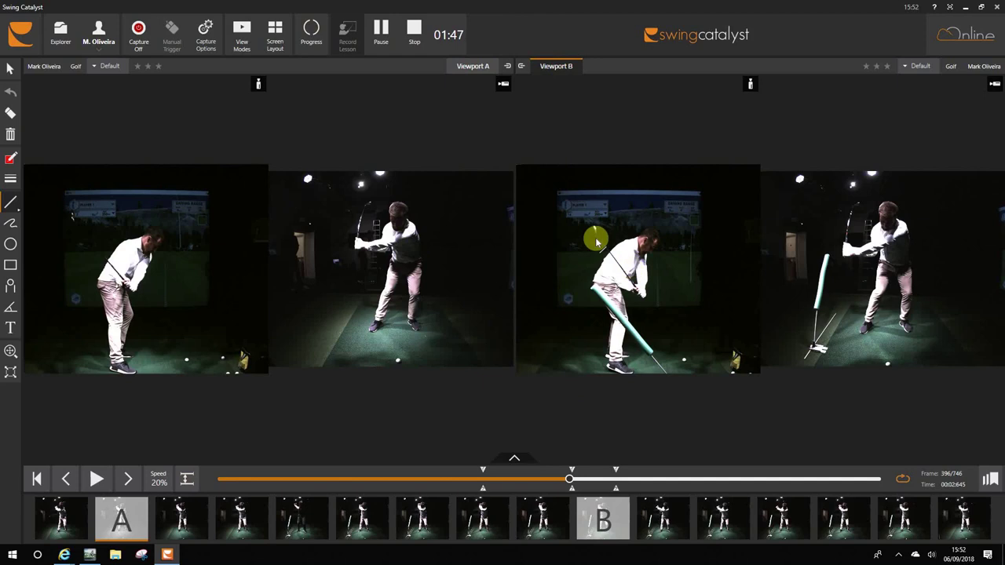
drag(595, 228, 684, 360)
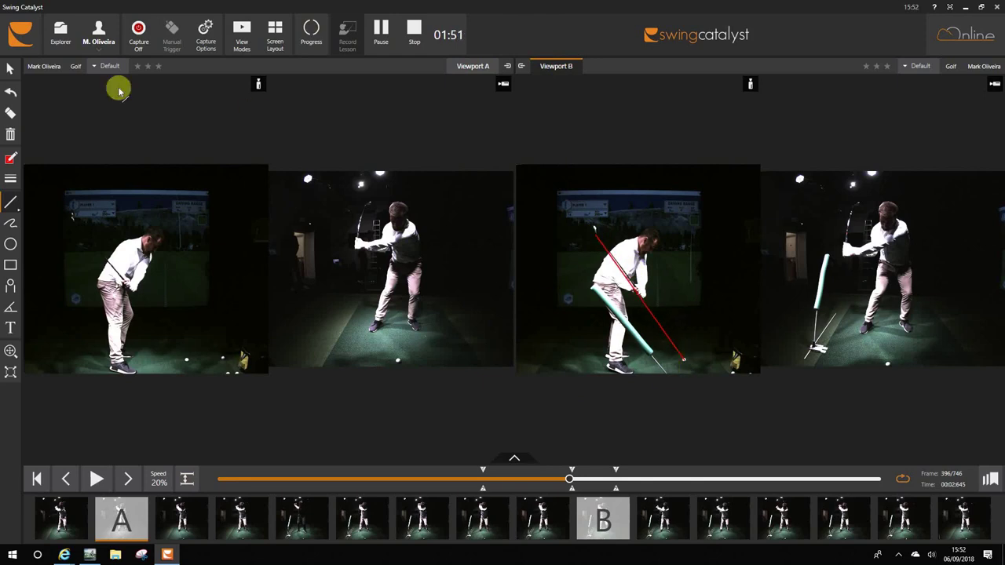
click(11, 134)
Step frames into the downswing, draw red lines down golfer B's body to the feet, then delete them
scroll(700, 265, down, 2)
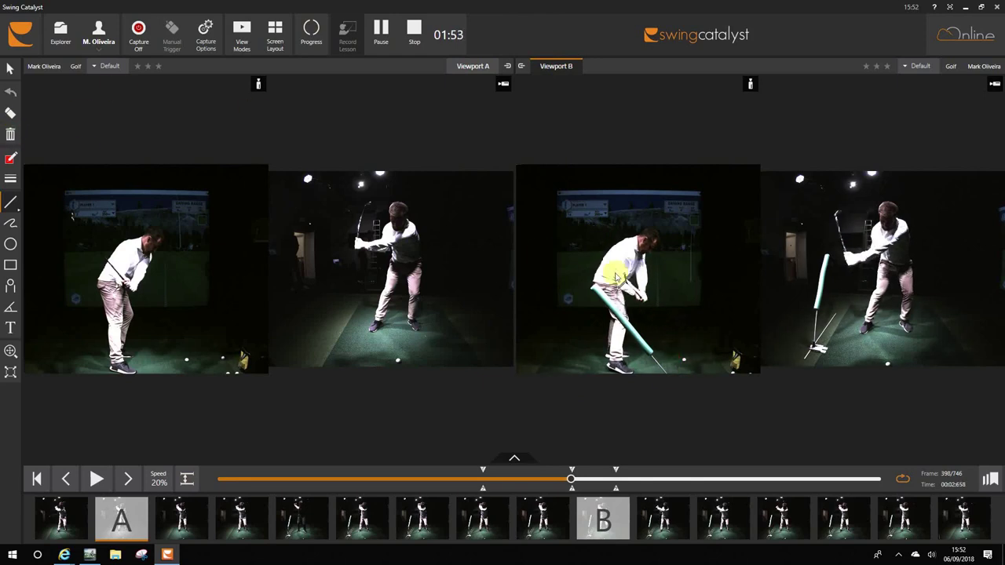
scroll(616, 271, up, 4)
scroll(620, 271, down, 3)
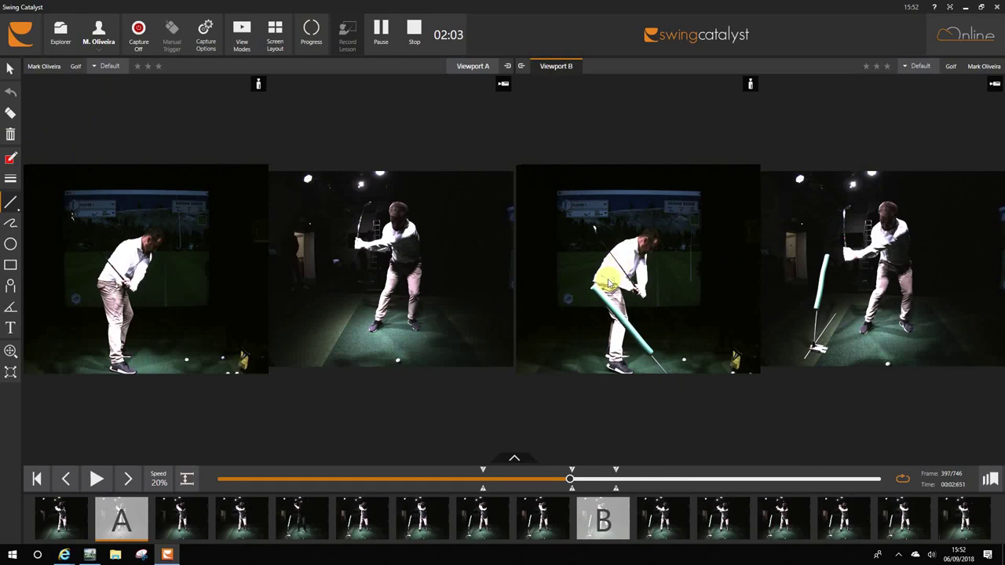
drag(609, 289, 632, 312)
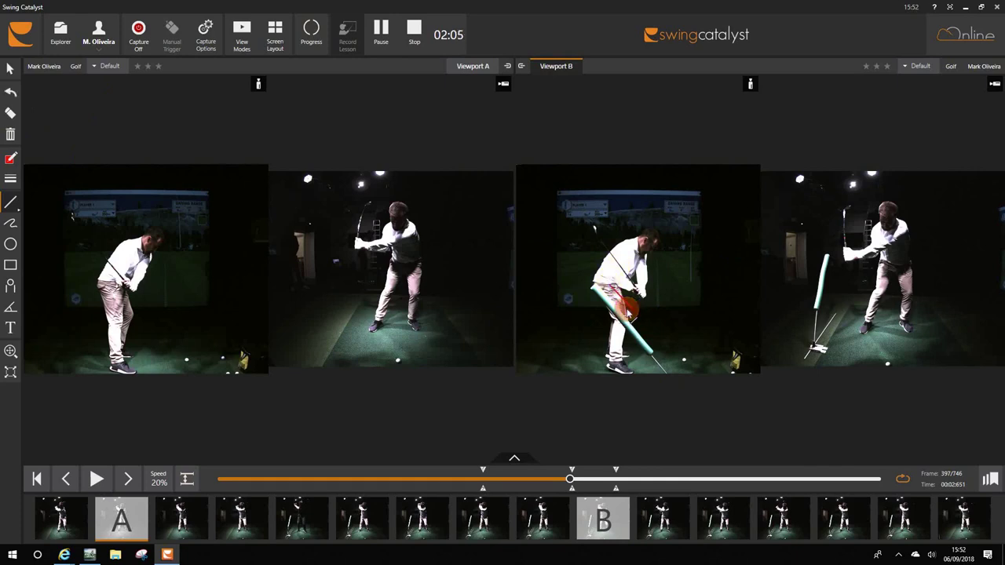
click(610, 366)
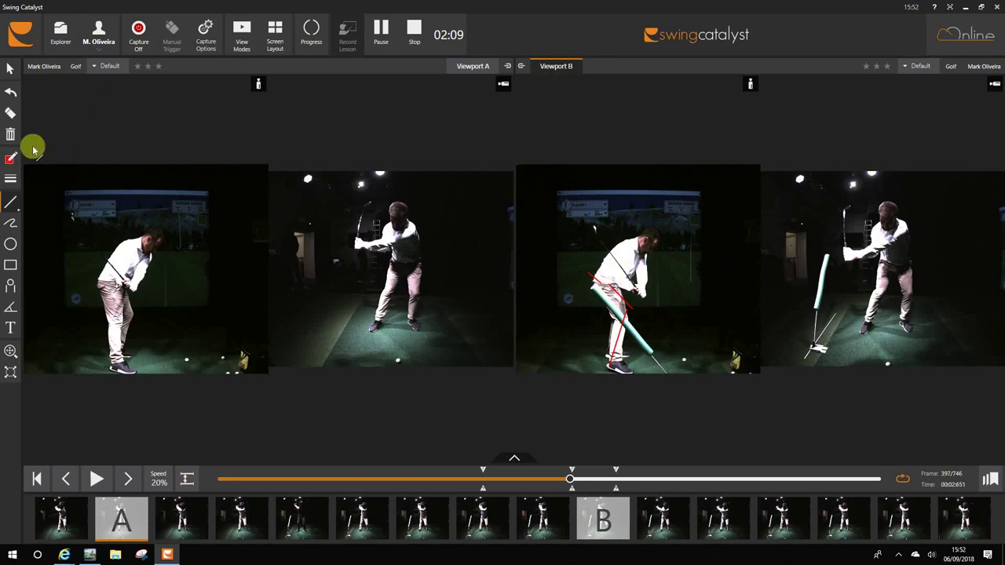
click(9, 135)
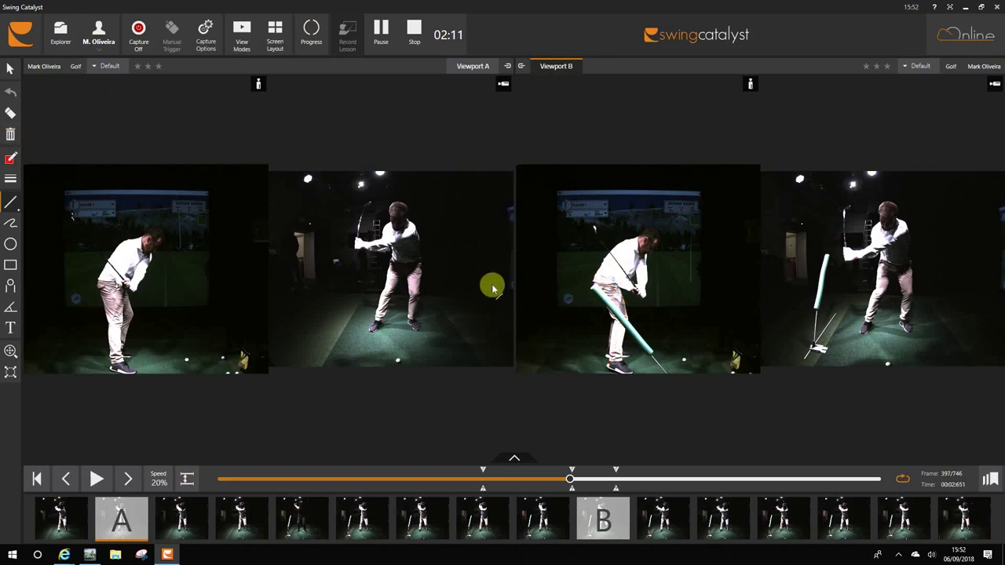
Step forward to impact and draw a vertical red line above golfer B's head
scroll(652, 232, down, 4)
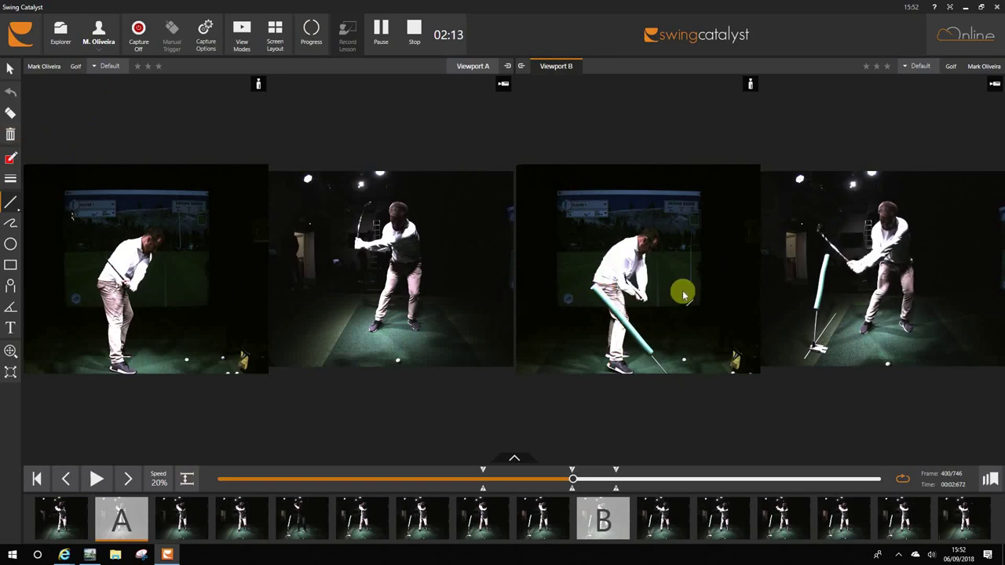
scroll(644, 270, down, 5)
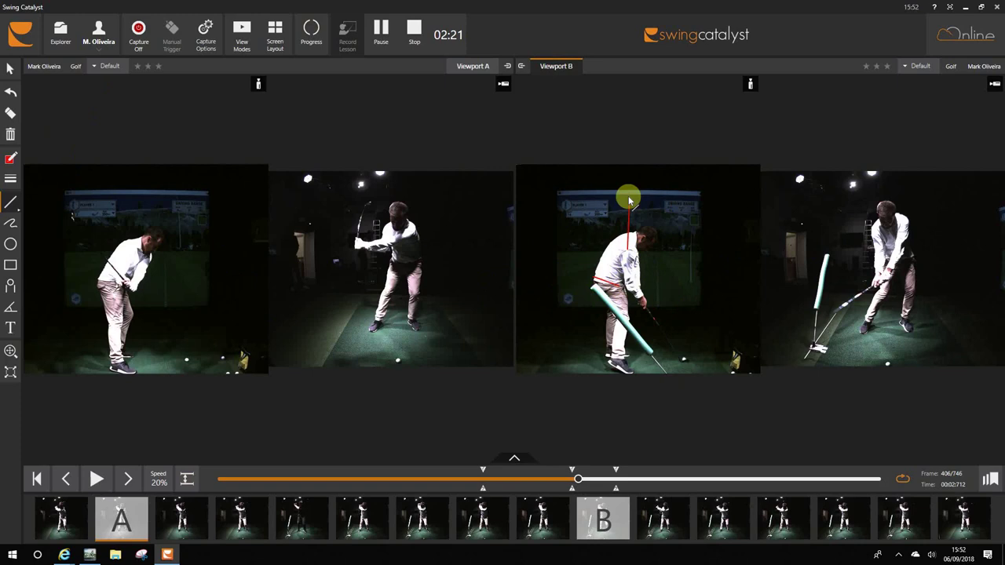
drag(628, 196, 628, 273)
Draw a red reference line from golfer A's head down the body in Viewport A
click(457, 66)
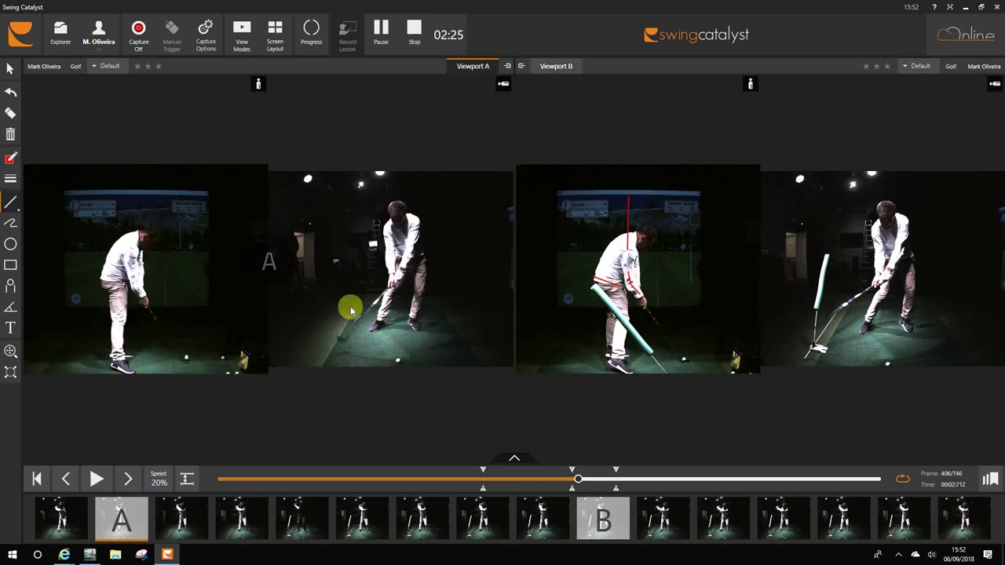
drag(156, 210, 116, 368)
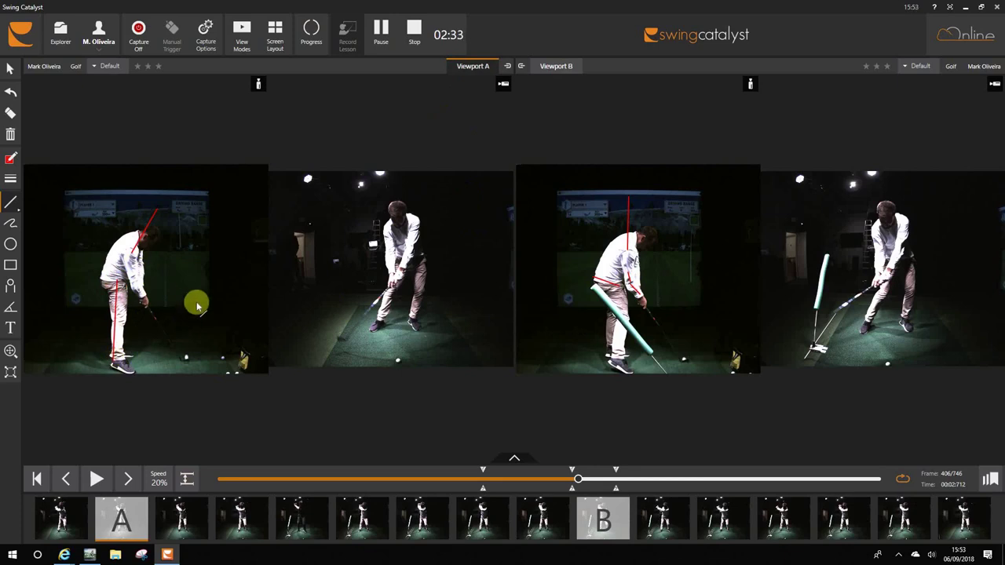
scroll(199, 296, down, 7)
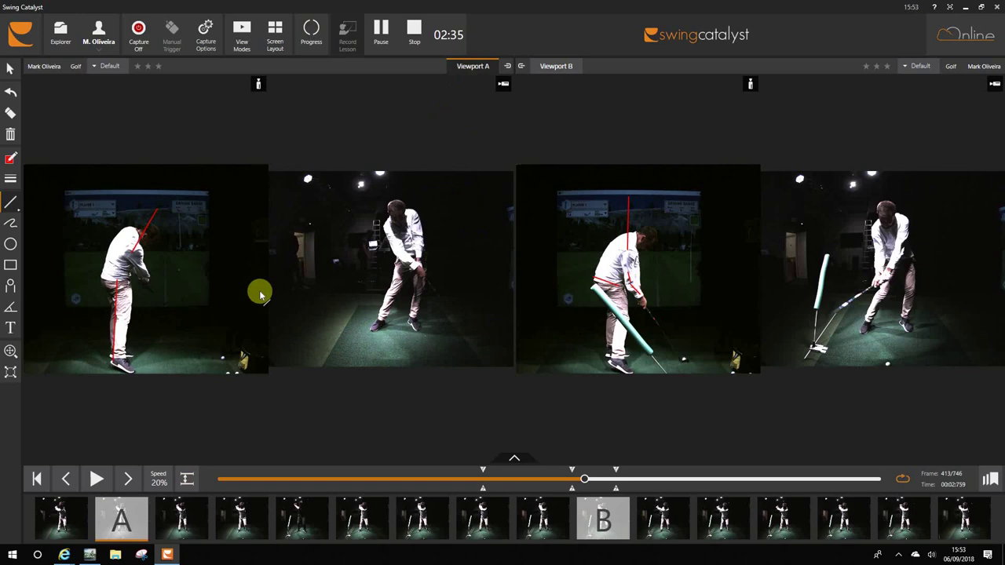
scroll(241, 302, up, 6)
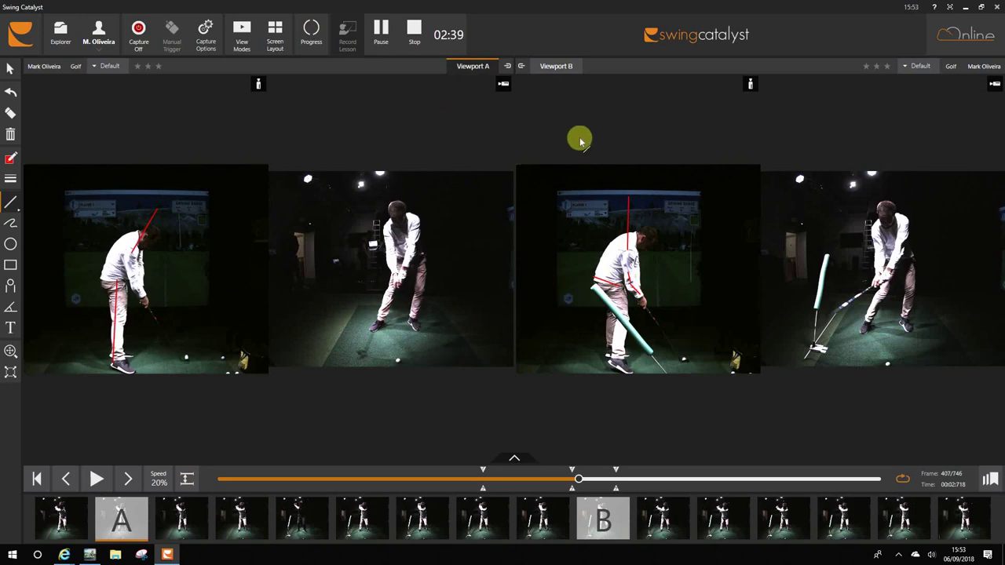
Clear the head and leg lines, draw a test line along golfer B's club shaft, then delete it
click(14, 132)
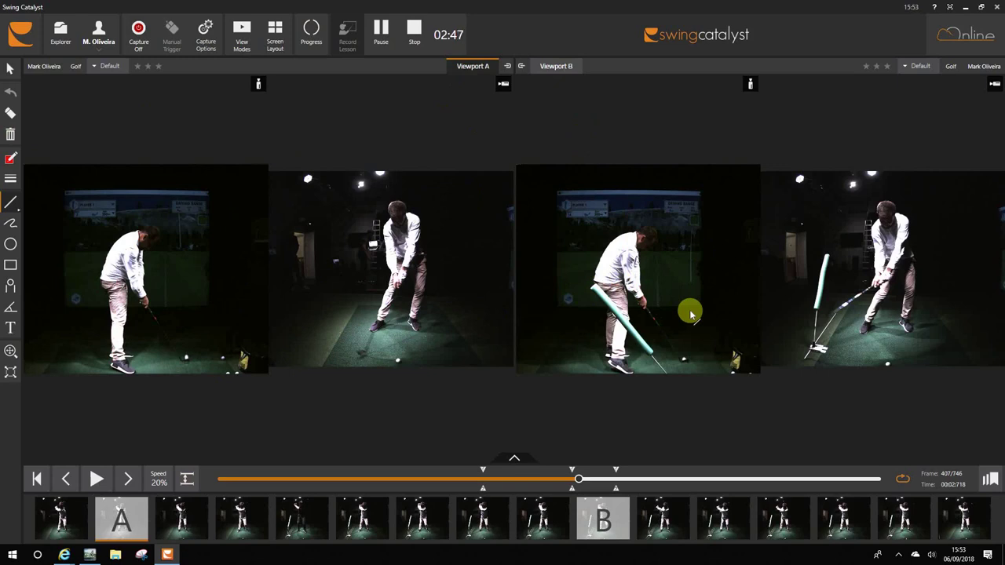
mouse_move(594, 289)
mouse_down()
mouse_move(677, 382)
mouse_move(673, 366)
mouse_move(654, 375)
mouse_move(713, 375)
mouse_move(640, 316)
mouse_up()
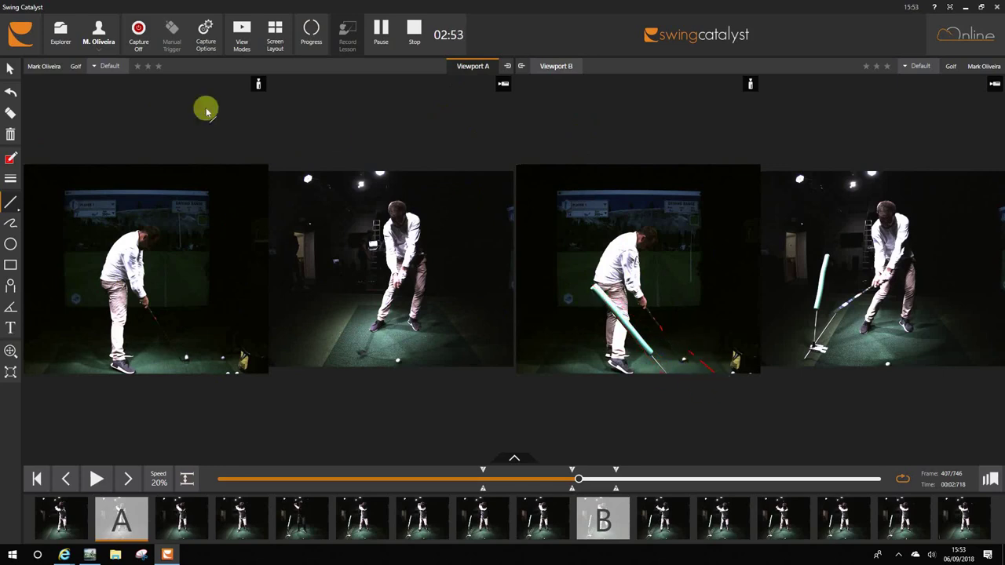
click(10, 134)
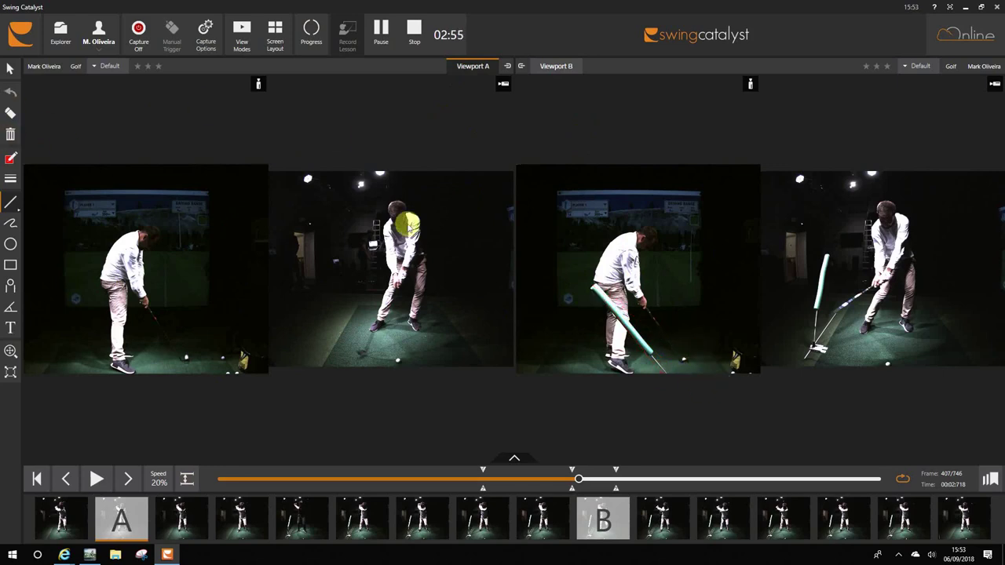